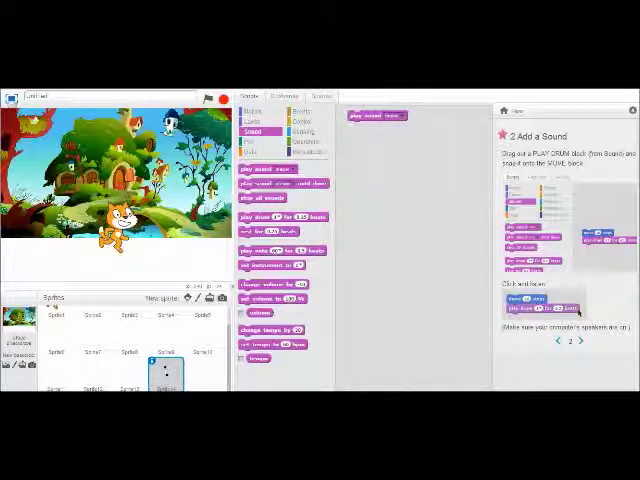
Show the cat's Costumes tab and bring up the sprite thumbnail's options menu.
click(284, 96)
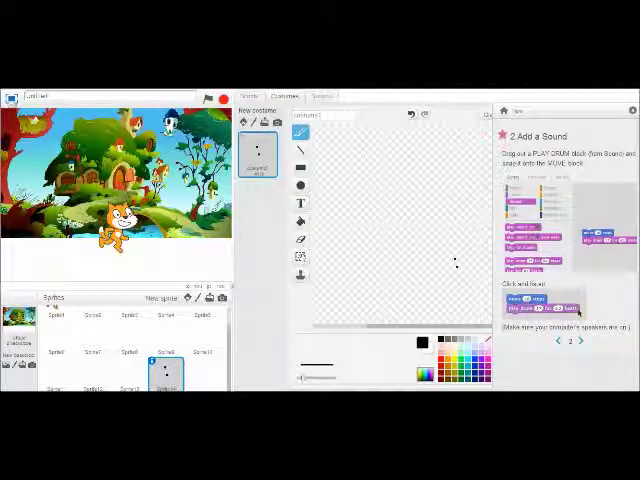
right_click(166, 370)
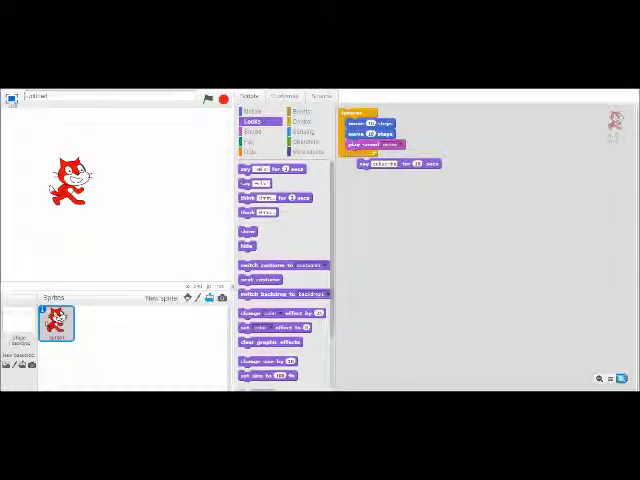
click(621, 378)
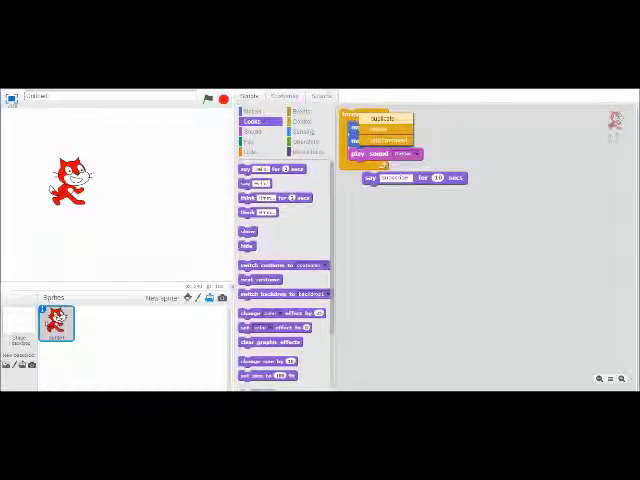
click(380, 120)
drag(385, 135, 200, 270)
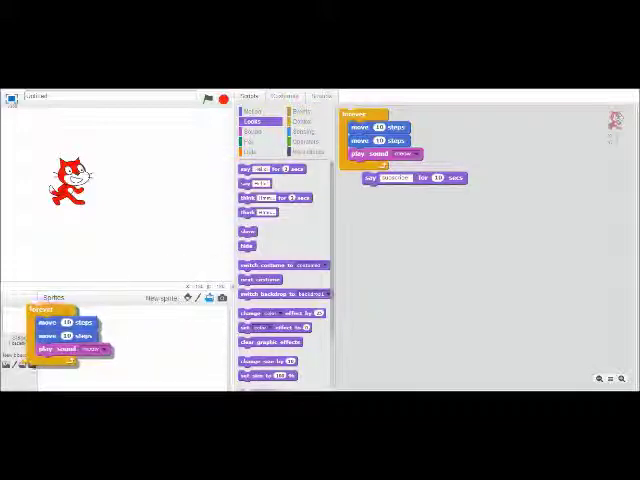
drag(205, 290, 57, 325)
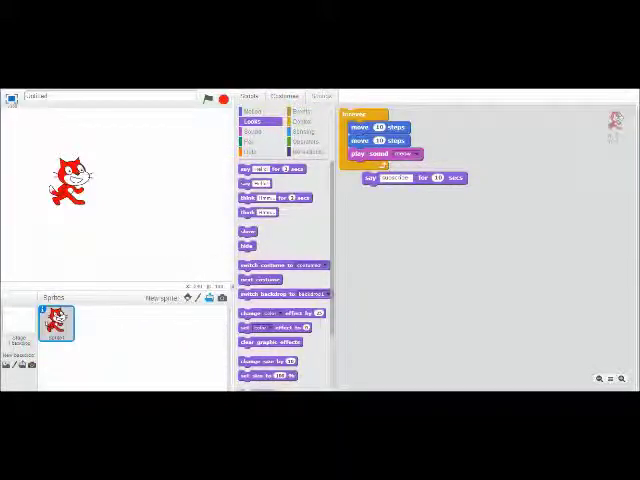
click(284, 96)
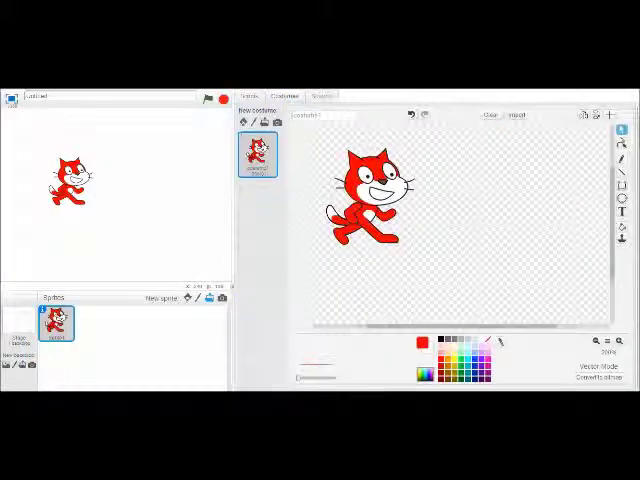
right_click(260, 152)
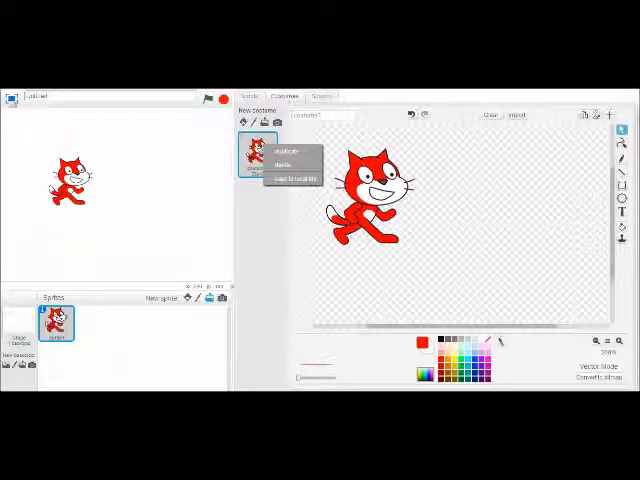
key(Escape)
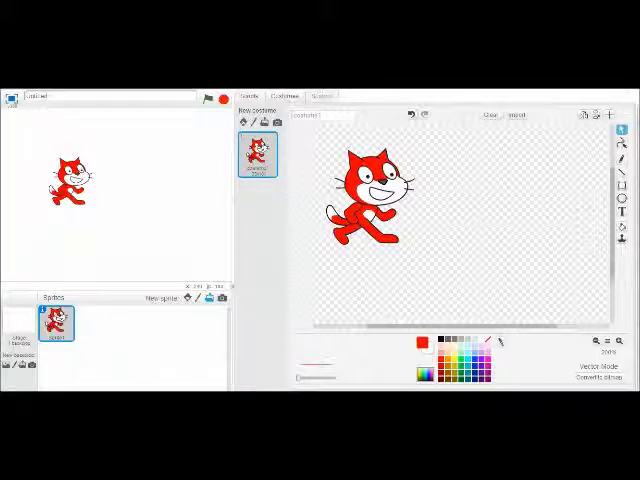
click(249, 96)
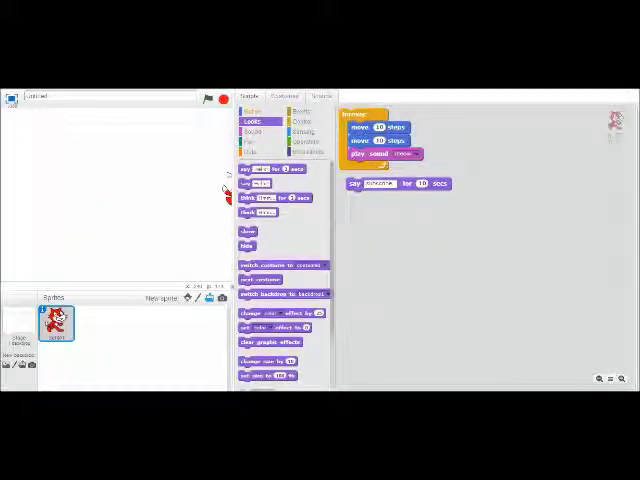
Move the cat fully onto the stage and run its forever script until it reaches the edge.
drag(229, 193, 24, 180)
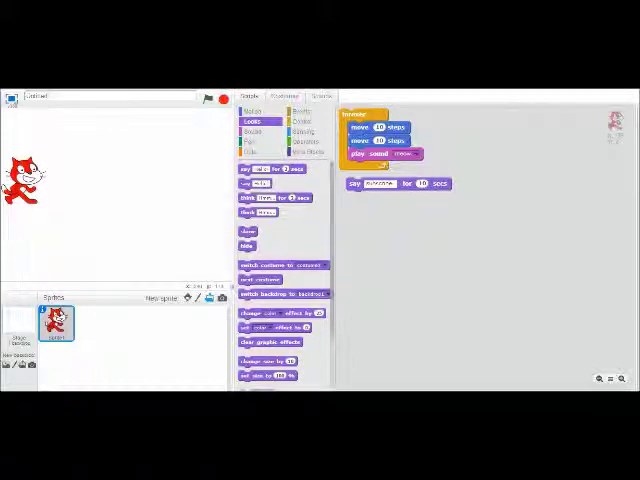
click(14, 96)
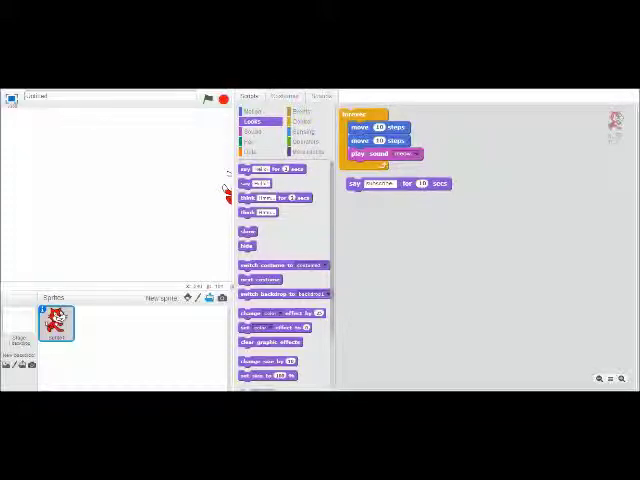
right_click(356, 116)
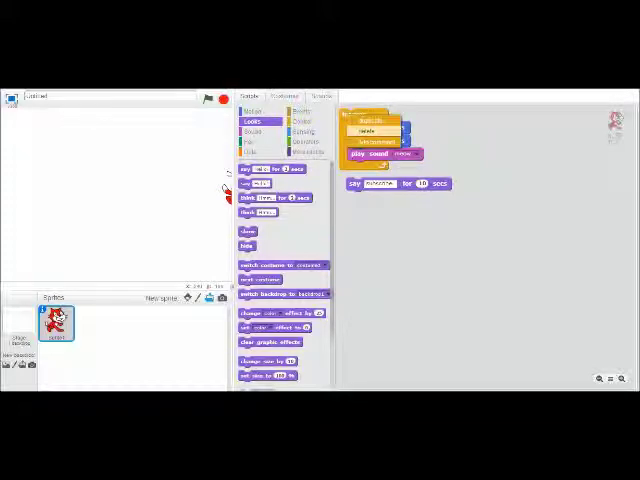
Delete the forever script and place a move 10 steps block above the say block.
click(367, 131)
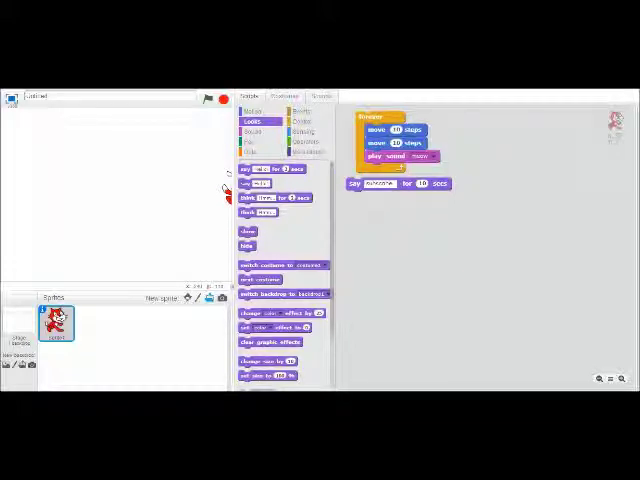
drag(356, 115, 373, 118)
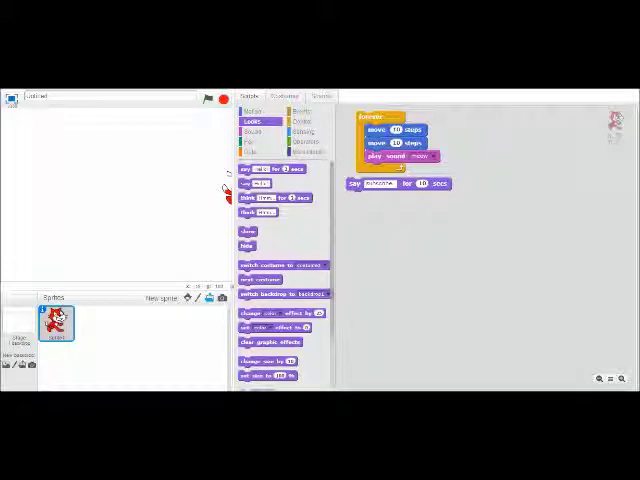
click(425, 156)
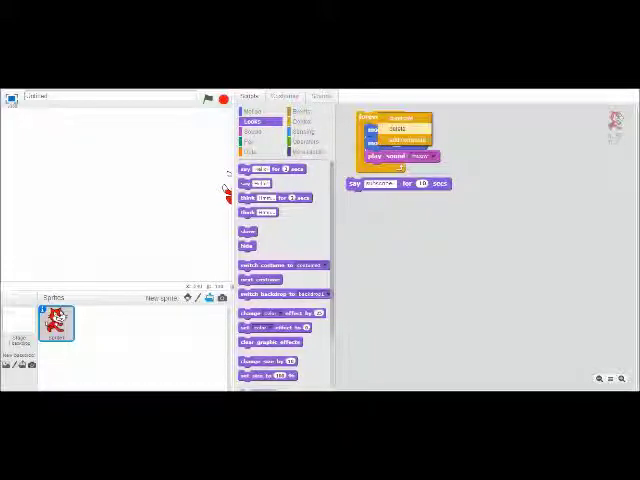
key(Delete)
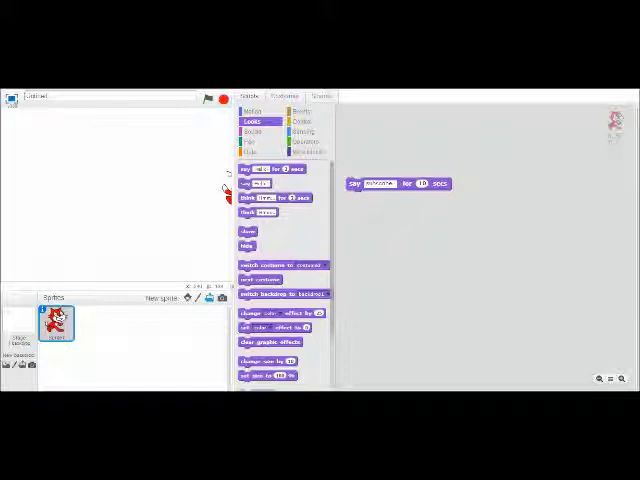
click(252, 111)
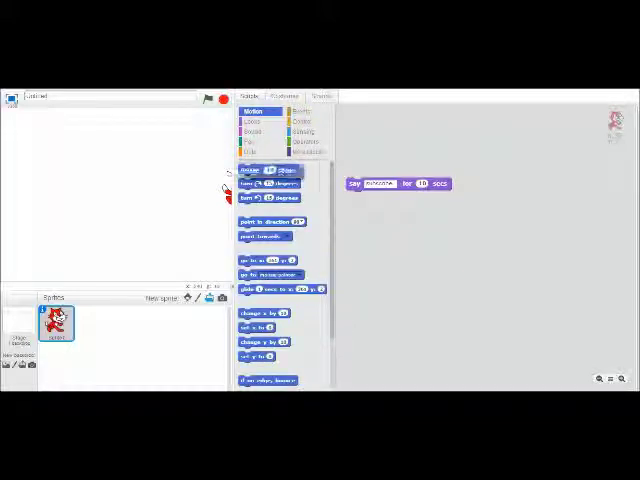
drag(262, 170, 375, 172)
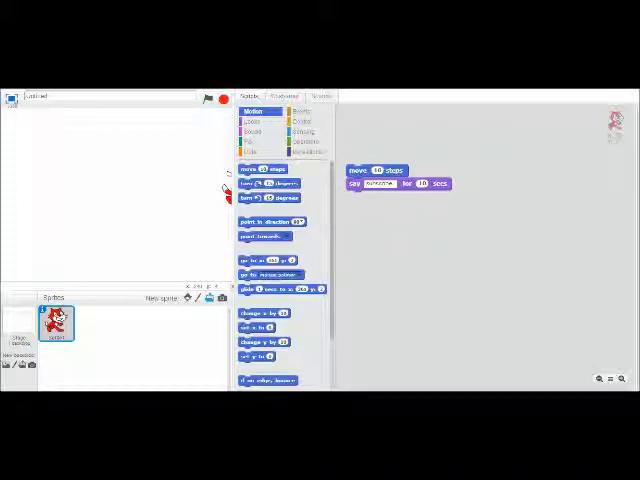
Stack turn 15 degrees and change x by 10 blocks under the move block.
mouse_move(260, 183)
mouse_down()
mouse_move(395, 176)
mouse_move(390, 183)
mouse_up()
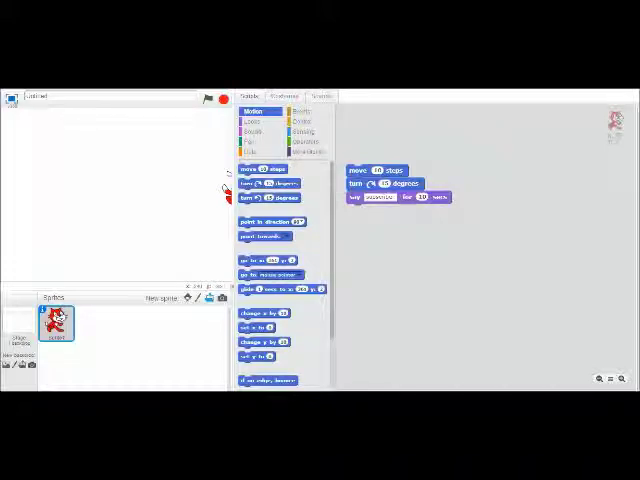
mouse_move(280, 289)
mouse_down()
mouse_move(345, 287)
mouse_move(380, 192)
mouse_move(380, 209)
mouse_up()
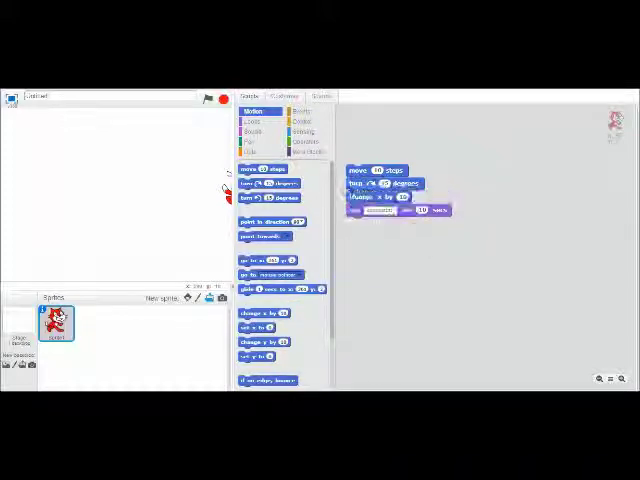
click(252, 131)
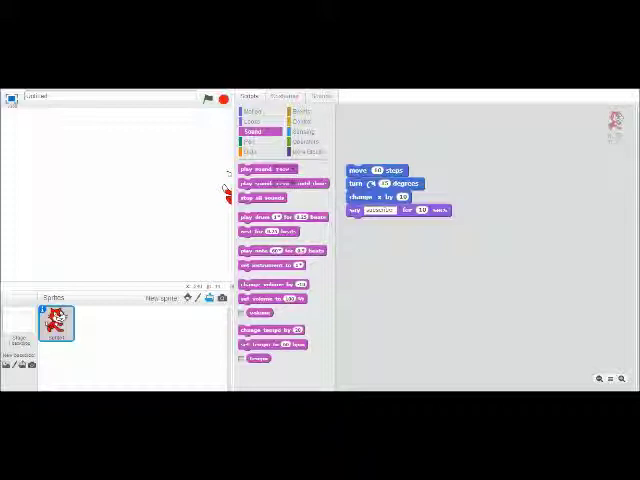
Set a touching block to mouse-pointer and attach it under a new ask and wait block.
click(307, 141)
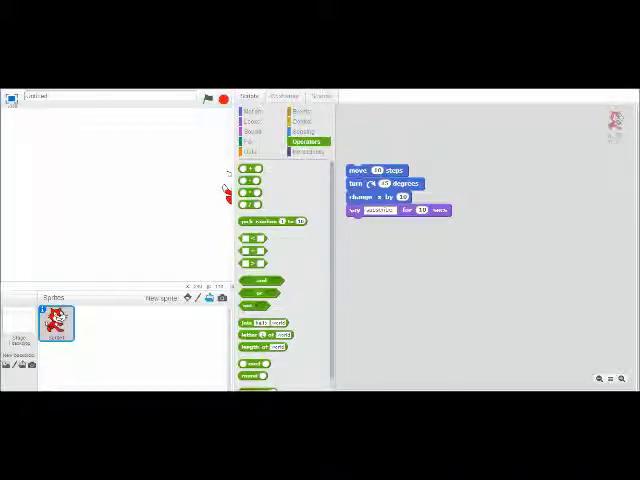
click(303, 131)
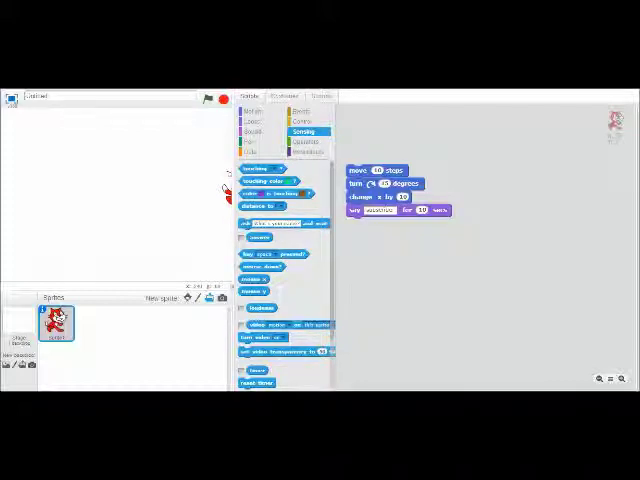
click(291, 181)
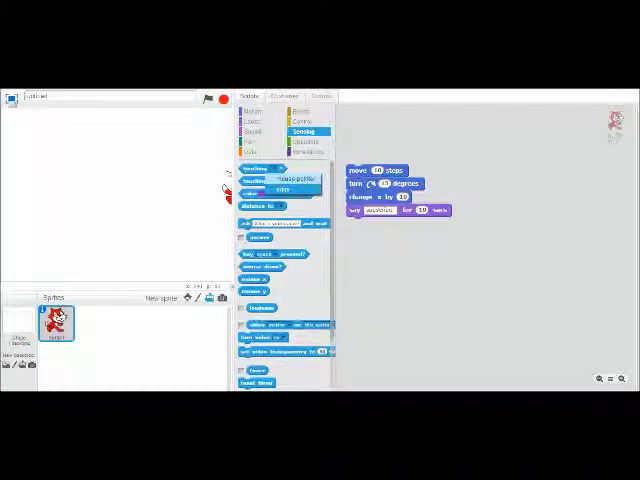
click(300, 179)
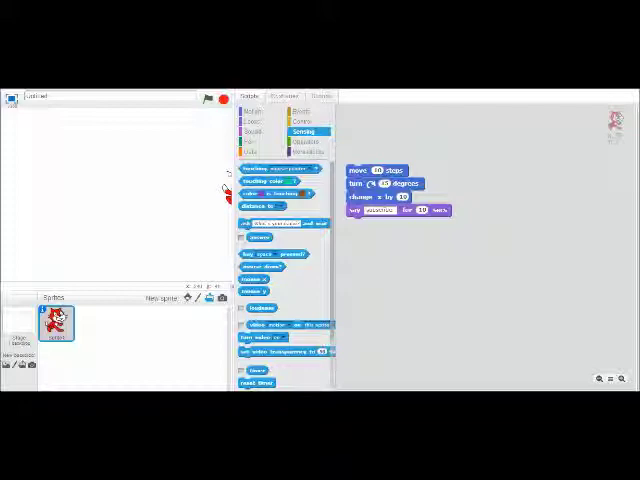
mouse_move(280, 168)
mouse_down()
mouse_move(430, 205)
mouse_move(560, 200)
mouse_up()
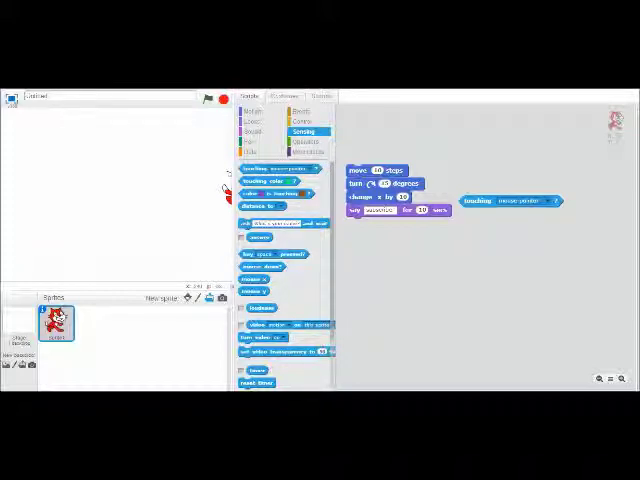
mouse_move(245, 223)
mouse_down()
mouse_move(375, 223)
mouse_move(360, 223)
mouse_up()
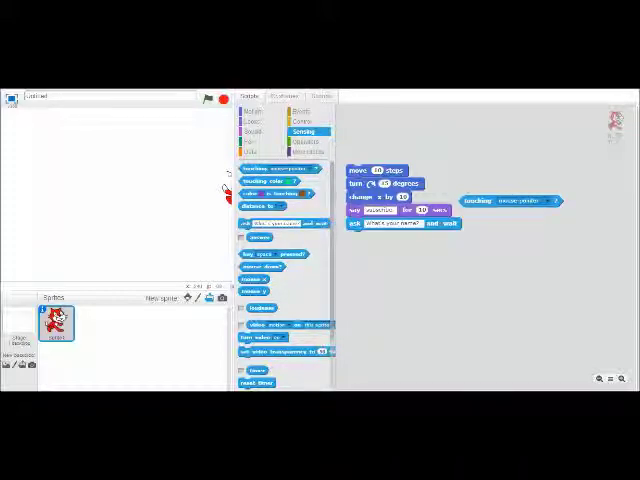
mouse_move(480, 201)
mouse_down()
mouse_move(360, 237)
mouse_move(400, 235)
mouse_up()
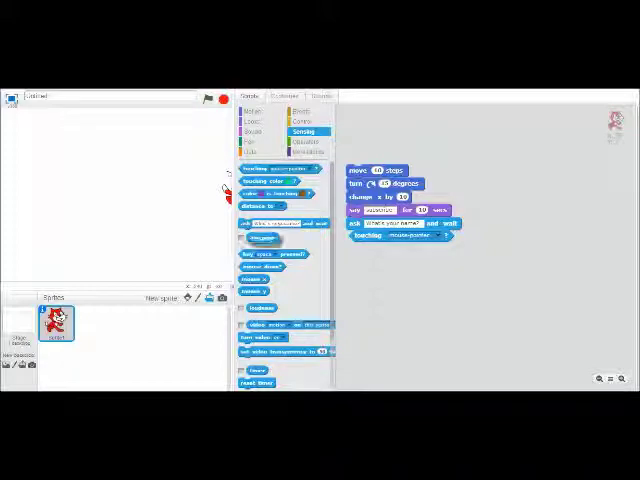
Add the answer reporter, show its monitor mid-stage, and move the cat to the upper left.
mouse_move(258, 237)
mouse_down()
mouse_move(392, 255)
mouse_move(447, 242)
mouse_up()
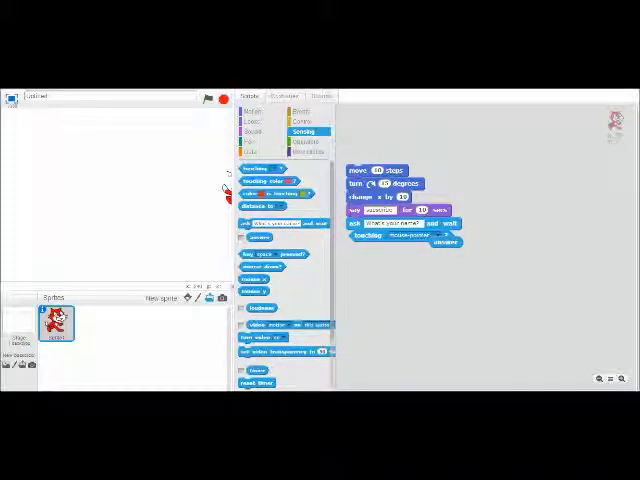
click(241, 236)
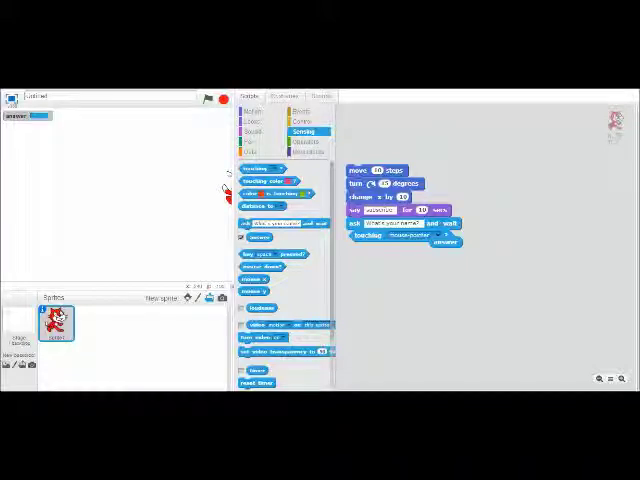
mouse_move(27, 115)
mouse_down()
mouse_move(92, 145)
mouse_move(119, 237)
mouse_up()
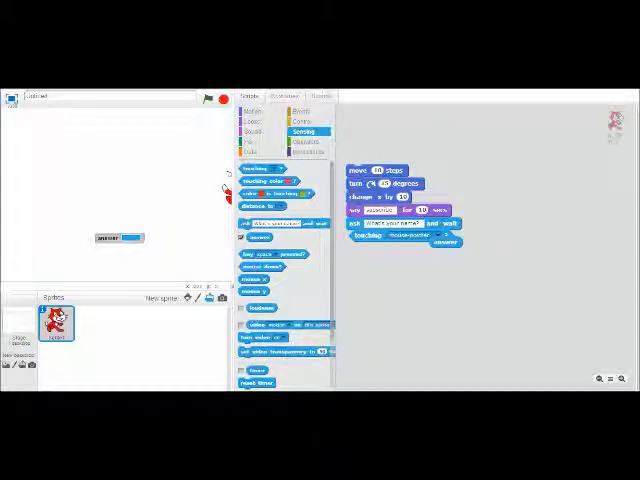
mouse_move(228, 192)
mouse_down()
mouse_move(140, 130)
mouse_move(28, 172)
mouse_move(20, 138)
mouse_up()
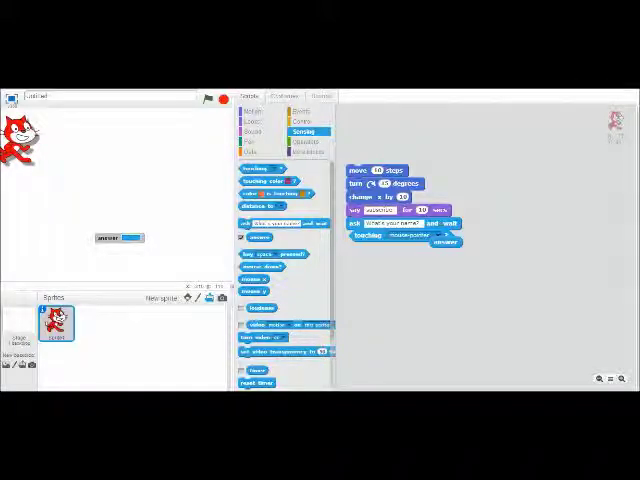
Run the cat's script so it says subscribe and asks "What's your name?".
right_click(402, 150)
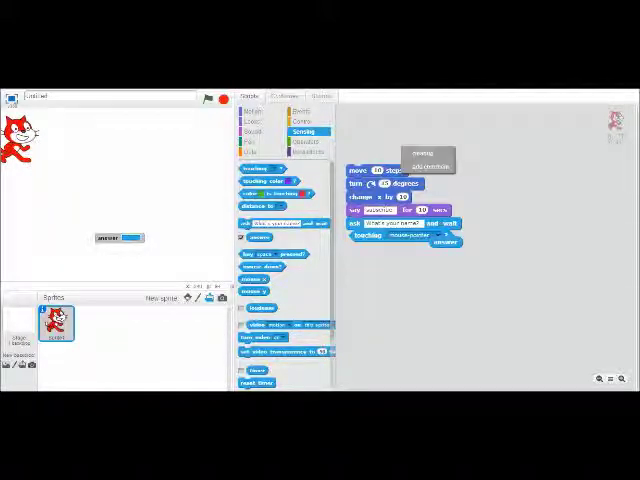
key(Escape)
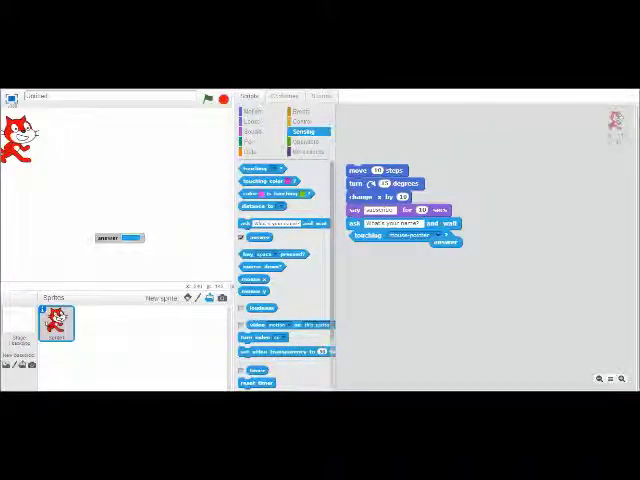
right_click(375, 170)
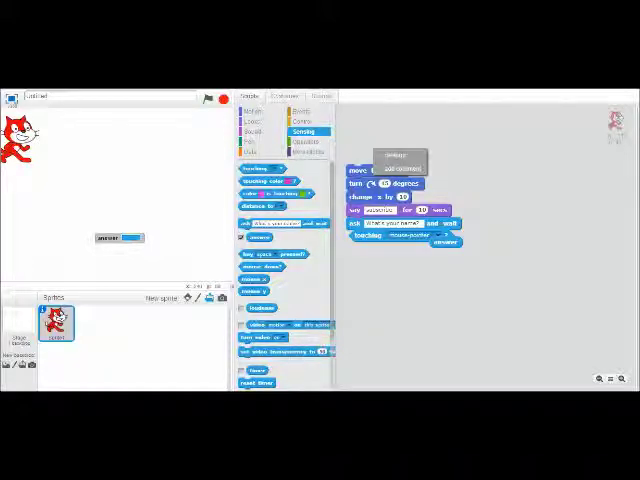
click(360, 185)
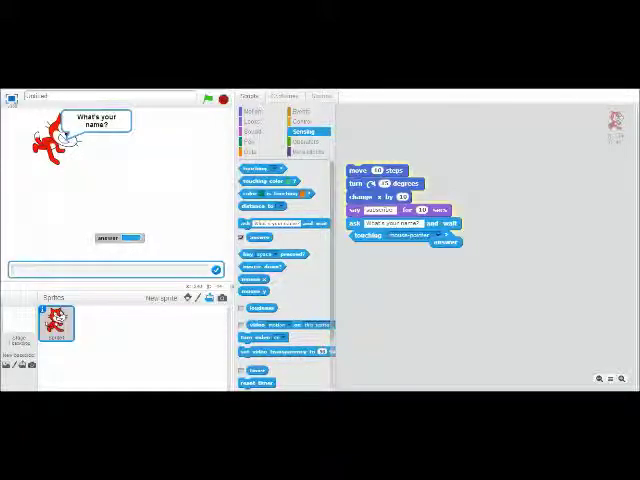
text(mark)
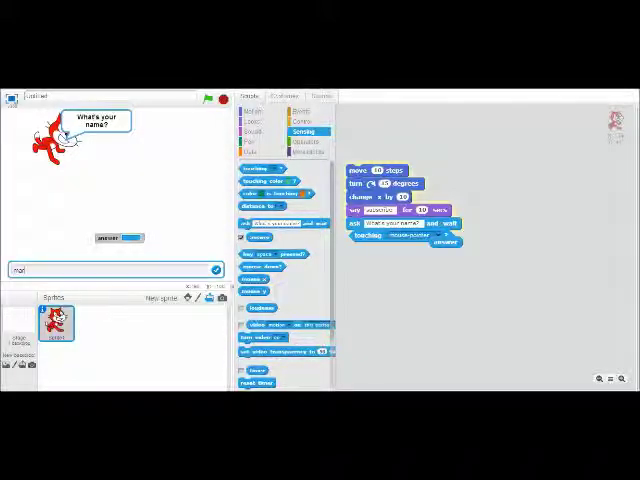
text(mcmcm)
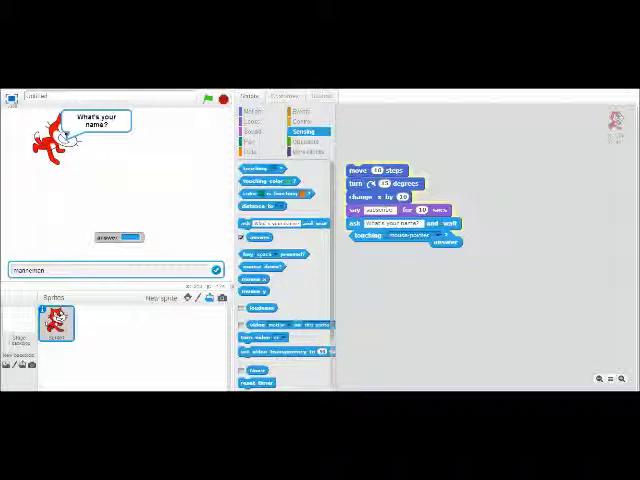
Submit the typed name reply and detach the answer block from the stack.
key(Return)
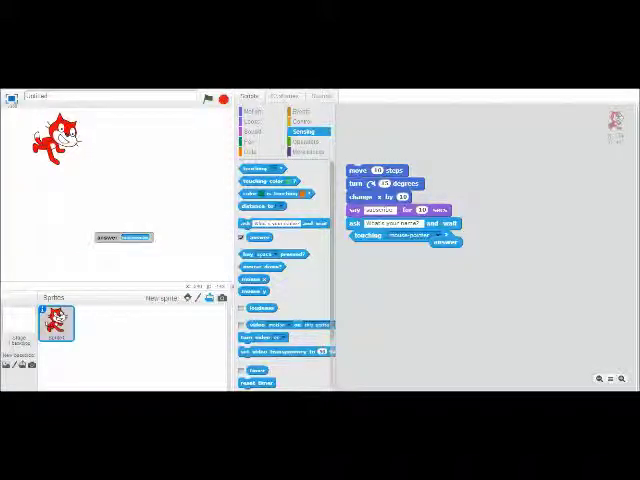
drag(445, 243, 434, 249)
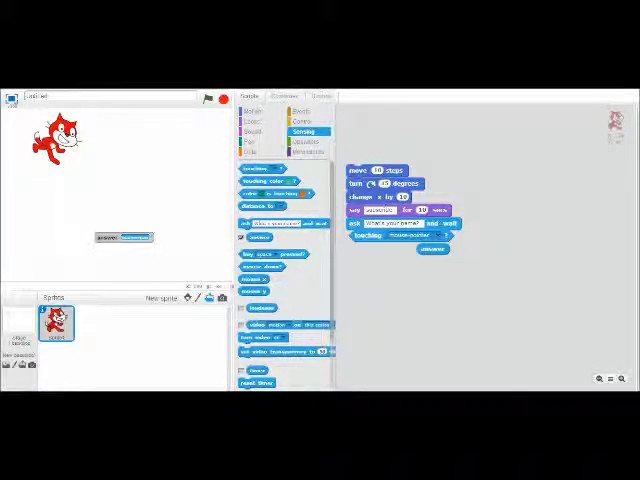
Delete the separated touching mouse-pointer block and snap answer beneath ask and wait.
drag(372, 236, 385, 320)
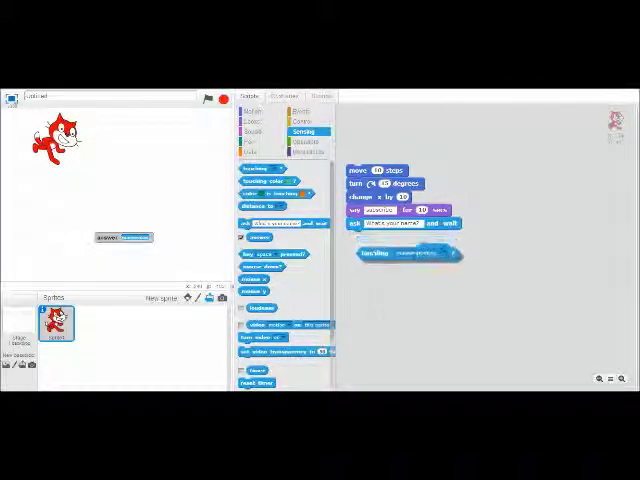
right_click(385, 320)
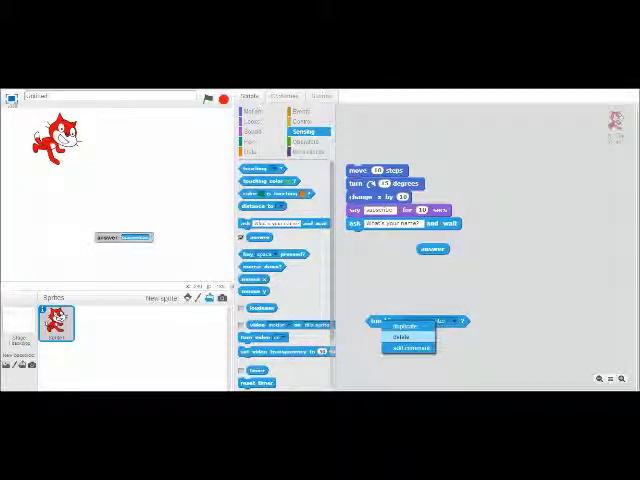
click(401, 336)
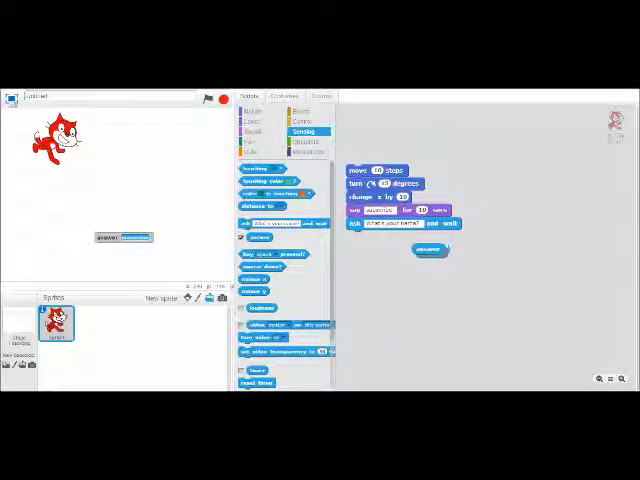
mouse_move(432, 249)
mouse_down()
mouse_move(357, 242)
mouse_move(360, 235)
mouse_up()
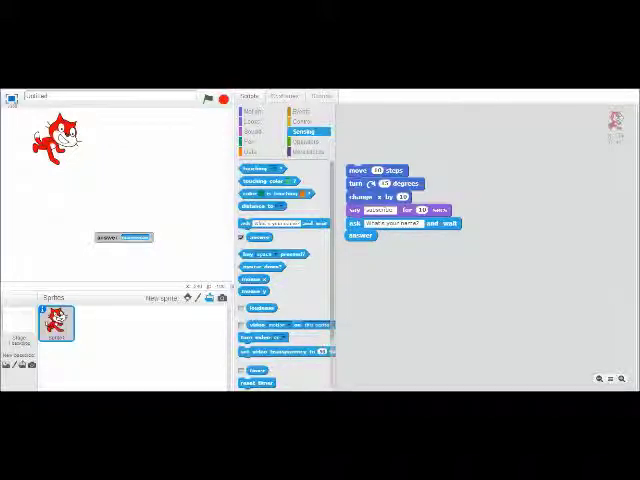
click(302, 111)
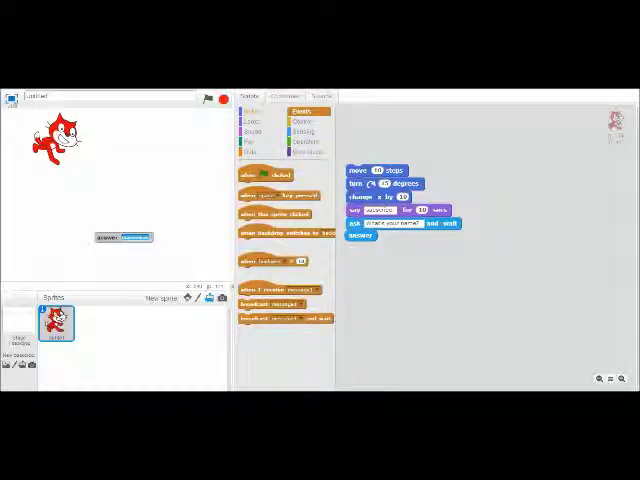
Browse the Motion and Looks palettes, finishing on the Sound blocks.
click(251, 111)
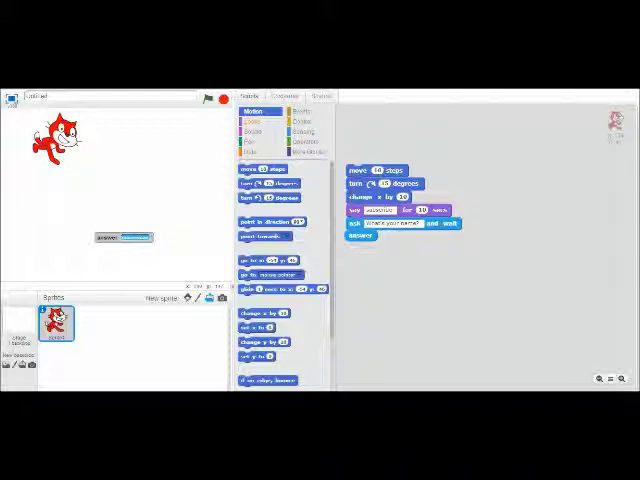
click(252, 121)
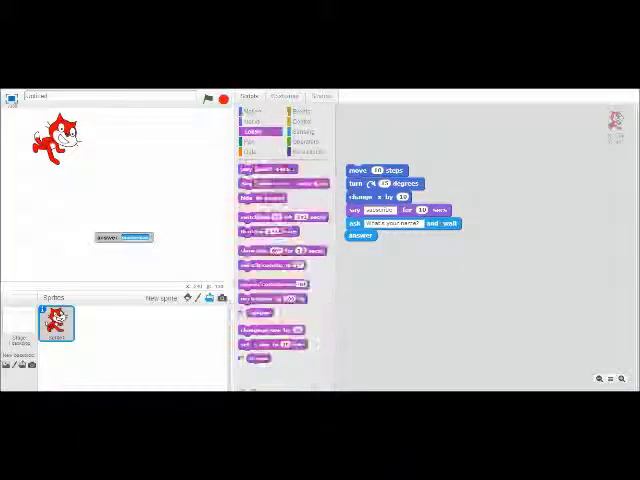
click(252, 131)
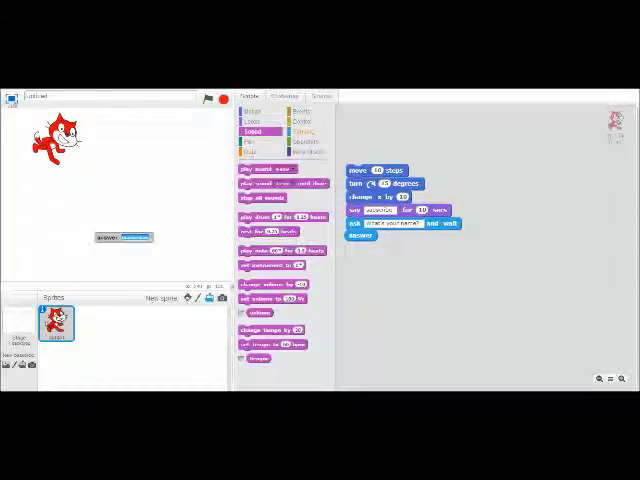
Add a loose play drum block below the script, set to drum 1, Snare Drum.
drag(270, 217, 390, 261)
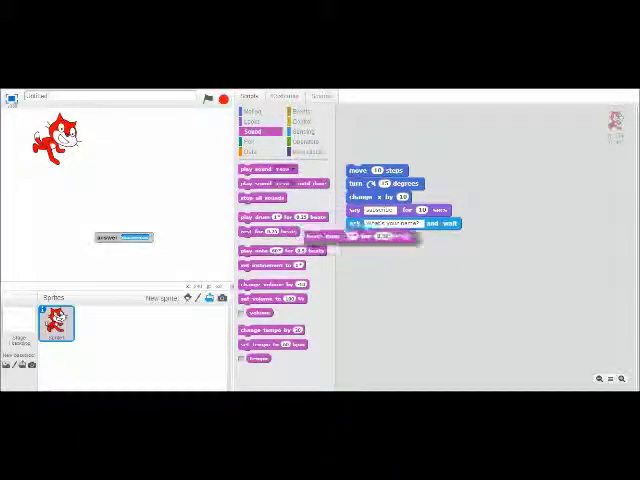
right_click(380, 262)
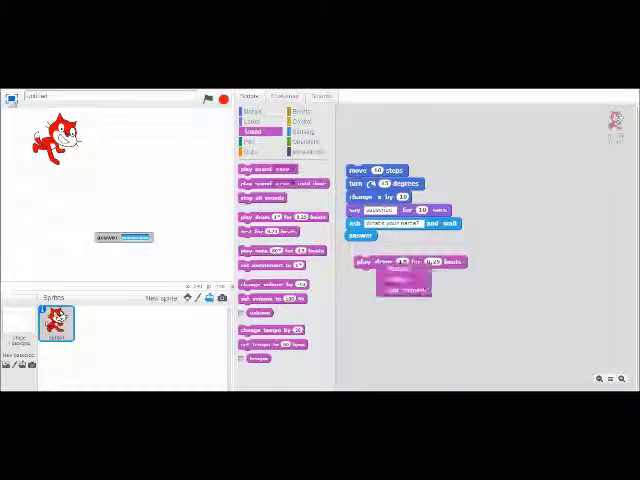
key(Escape)
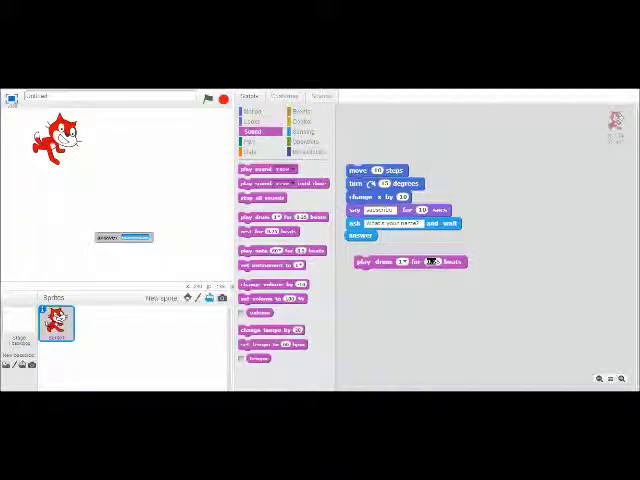
click(404, 261)
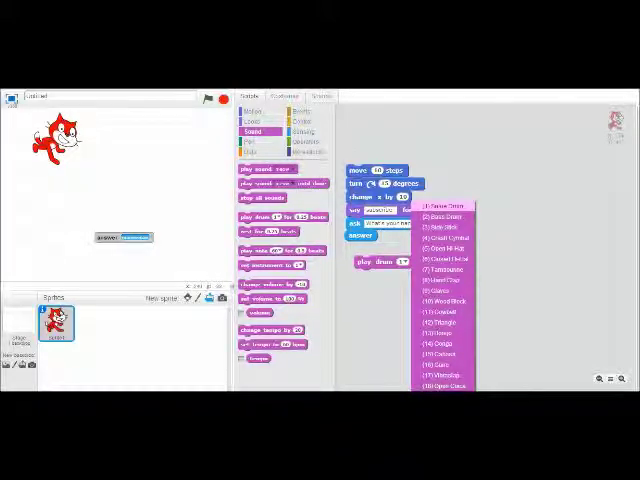
click(445, 206)
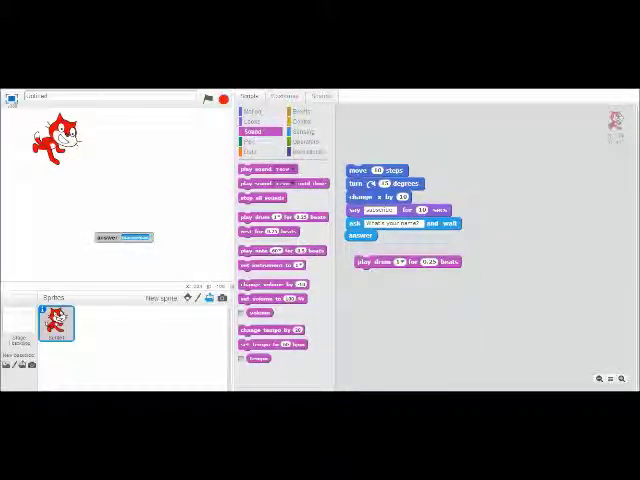
Switch the play drum block's sound to drum 2, Bass Drum, for 0.25 beats.
right_click(375, 262)
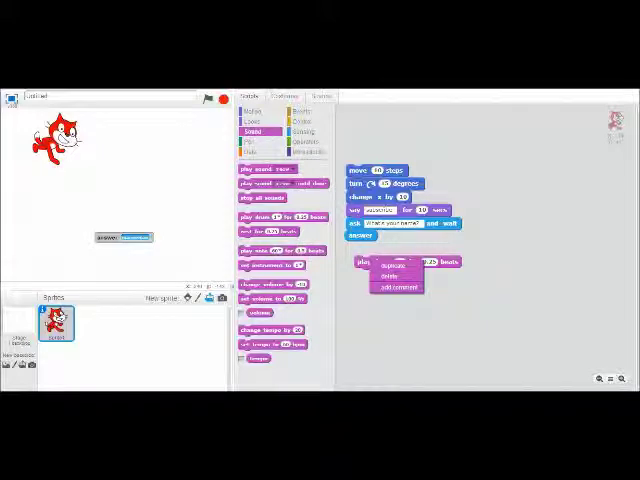
click(480, 310)
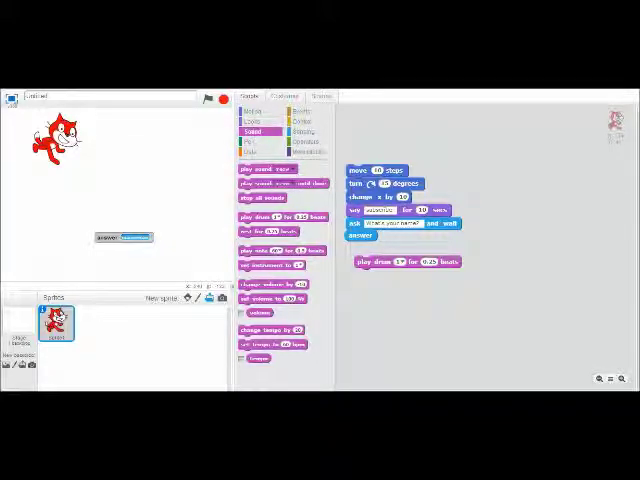
click(403, 262)
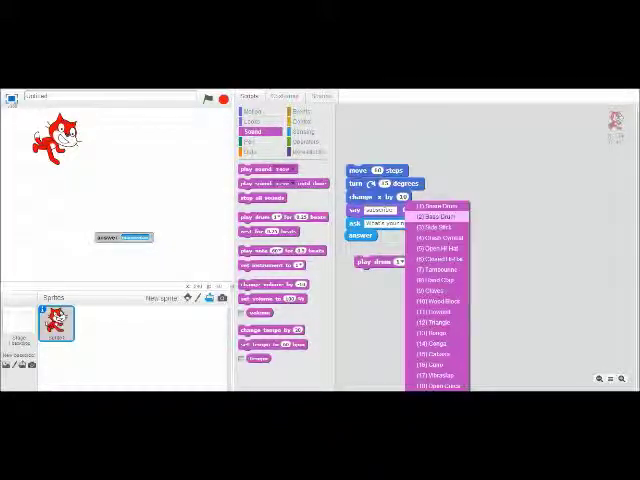
click(437, 216)
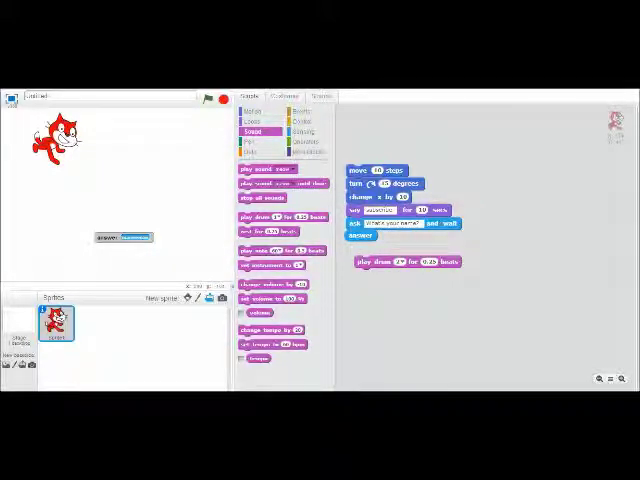
Clear the drum block's 0.25 beat length, attach it atop the cat's script, and run it.
drag(370, 262, 355, 265)
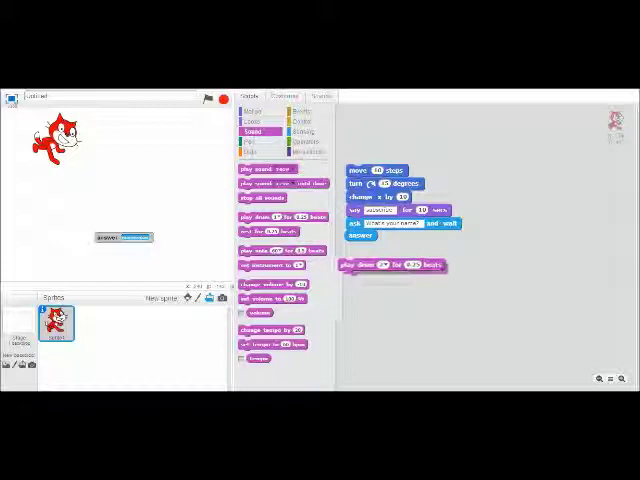
right_click(405, 264)
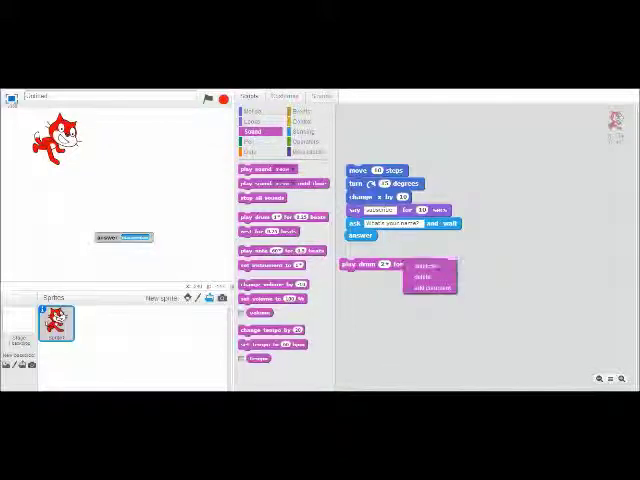
key(Escape)
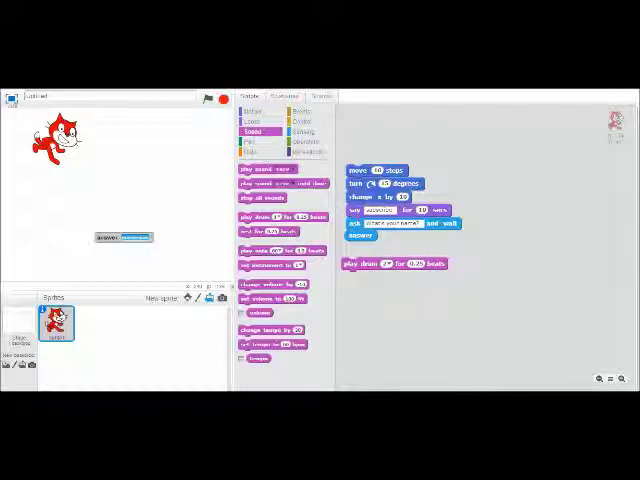
click(415, 263)
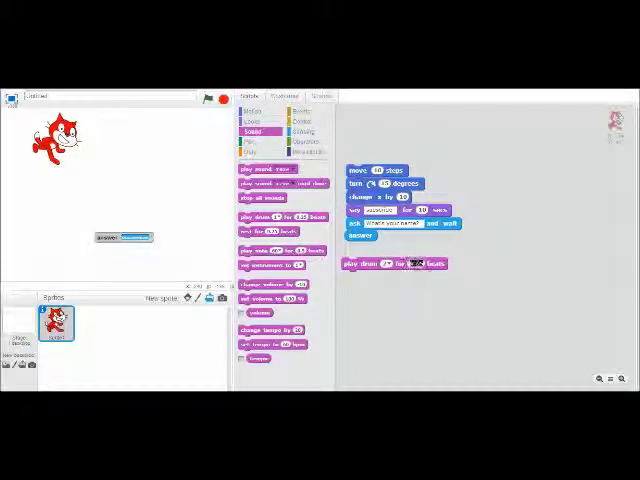
key(BackSpace)
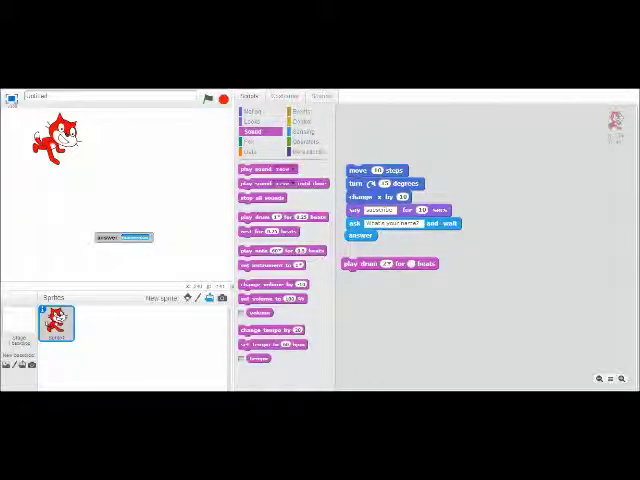
text(10)
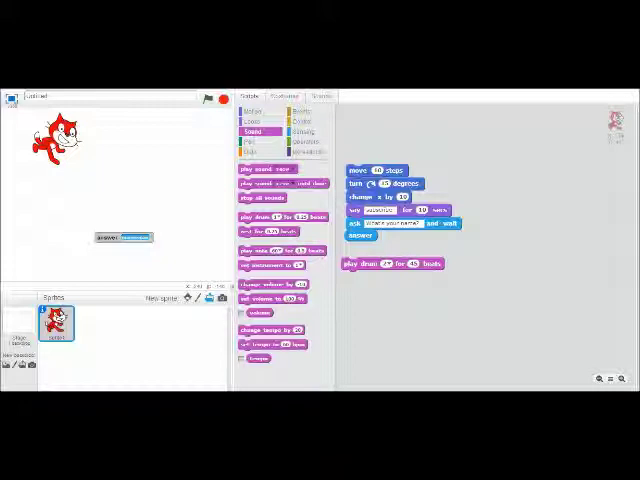
mouse_move(360, 263)
mouse_down()
mouse_move(368, 147)
mouse_move(366, 155)
mouse_up()
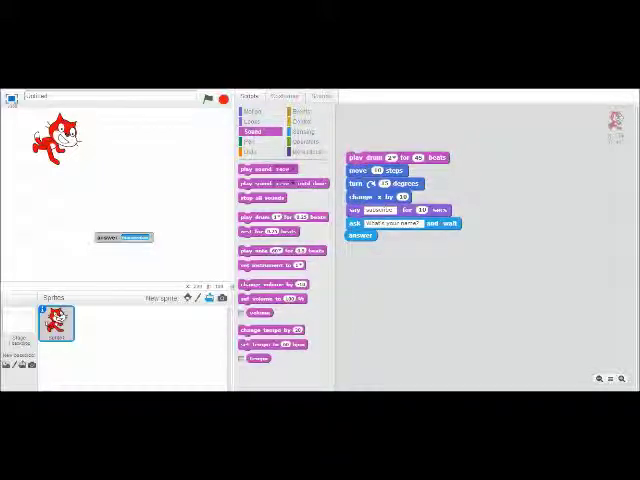
click(385, 170)
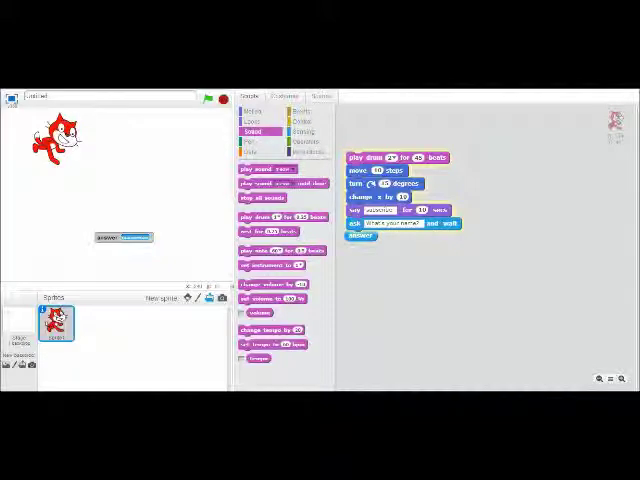
Delete the whole script stack from its top play drum block, then drag in a fresh play drum block.
drag(360, 157, 364, 162)
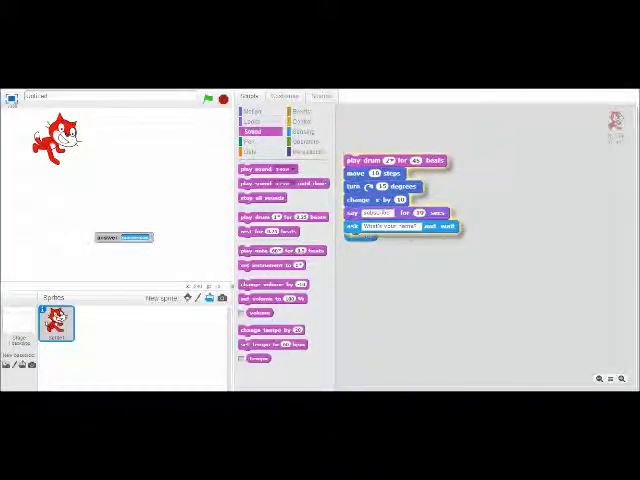
right_click(380, 162)
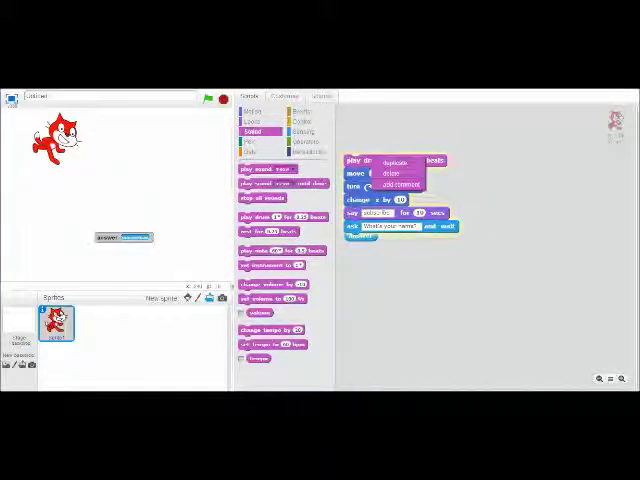
click(368, 187)
right_click(368, 160)
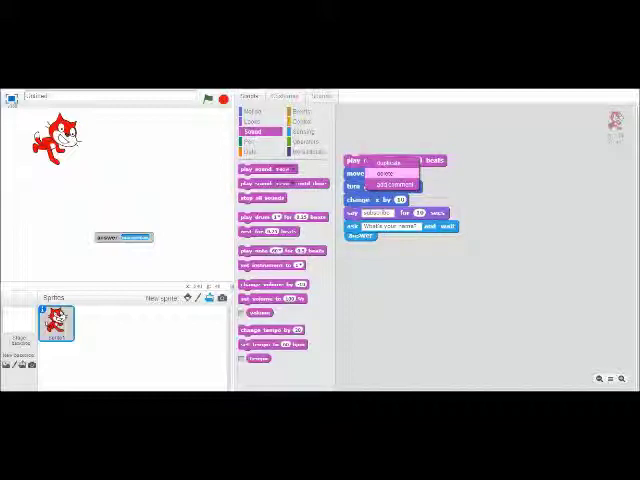
click(384, 173)
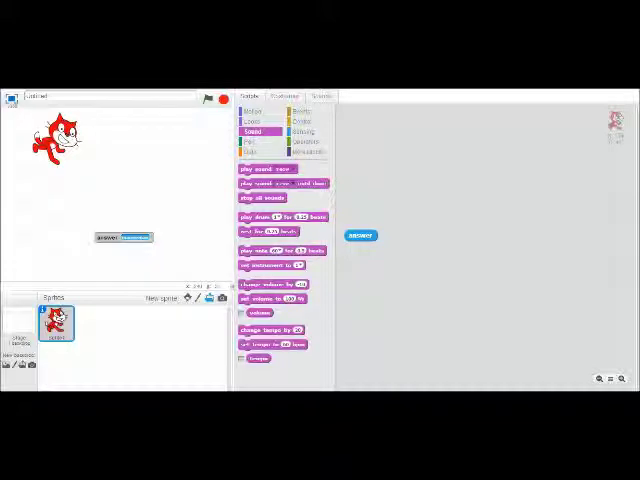
drag(262, 216, 437, 178)
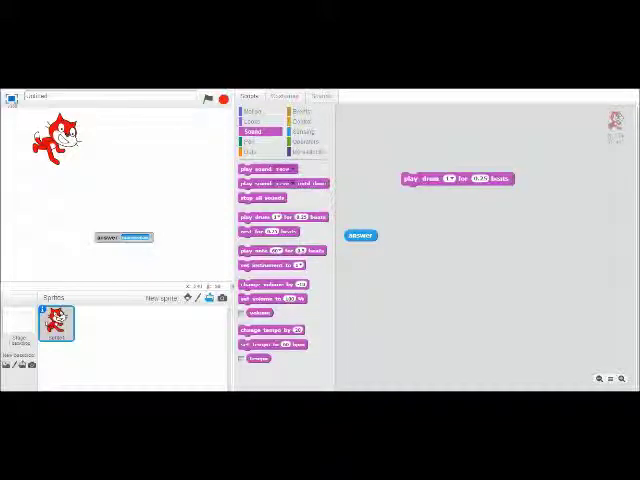
Set the fresh play drum block to drum 2 and show the Control blocks.
click(449, 178)
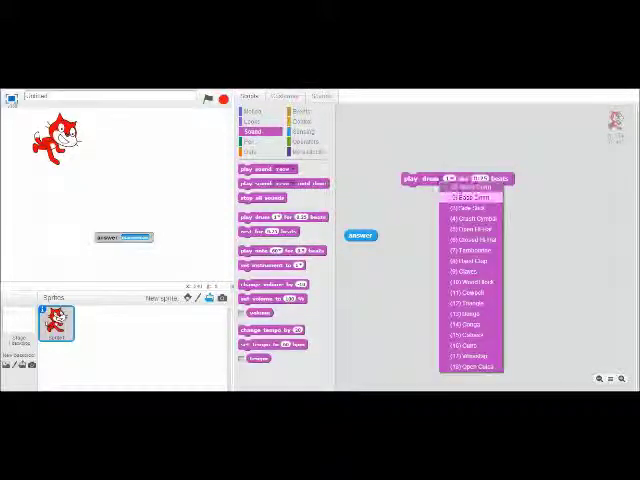
click(470, 196)
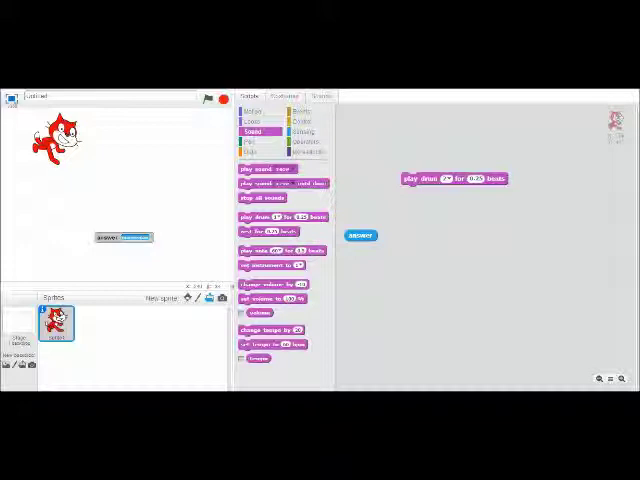
drag(420, 178, 428, 179)
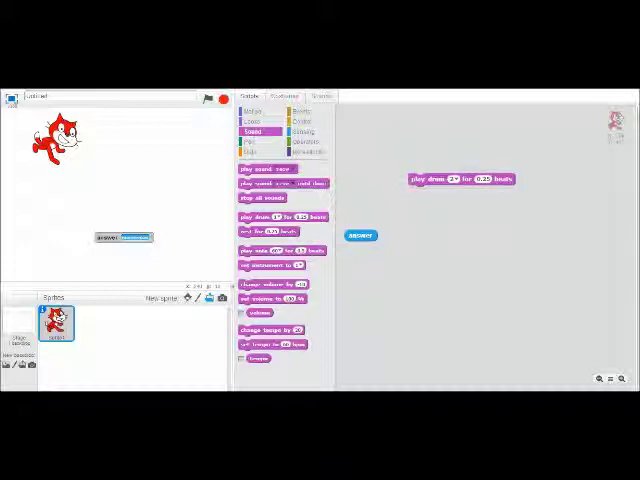
click(302, 121)
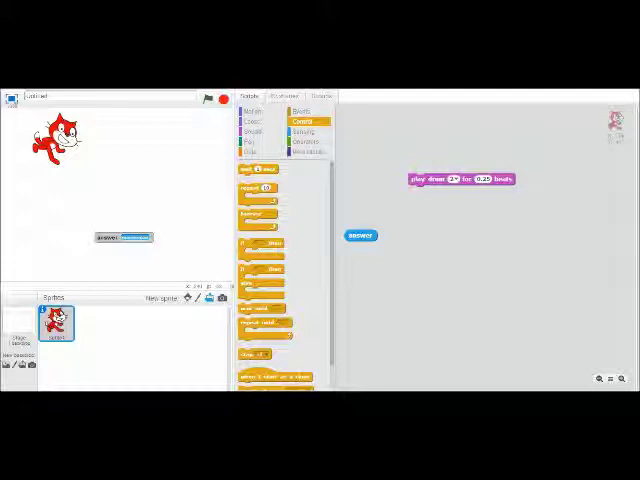
Wrap the play drum 2 block in a forever loop and delete its 0.25 beat length.
mouse_move(258, 213)
mouse_down()
mouse_move(465, 176)
mouse_move(487, 178)
mouse_up()
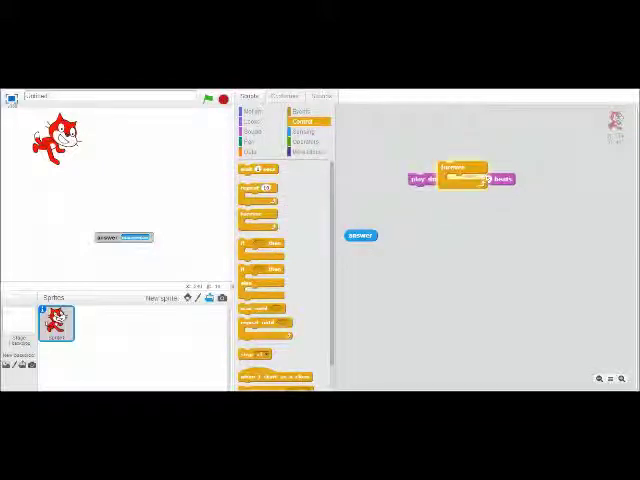
drag(462, 178, 425, 168)
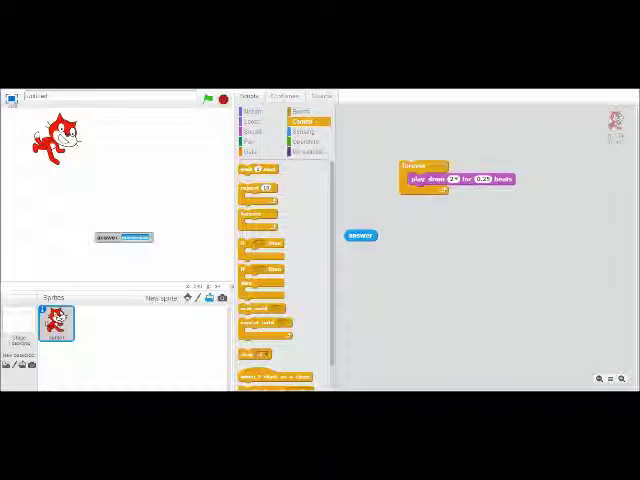
click(484, 178)
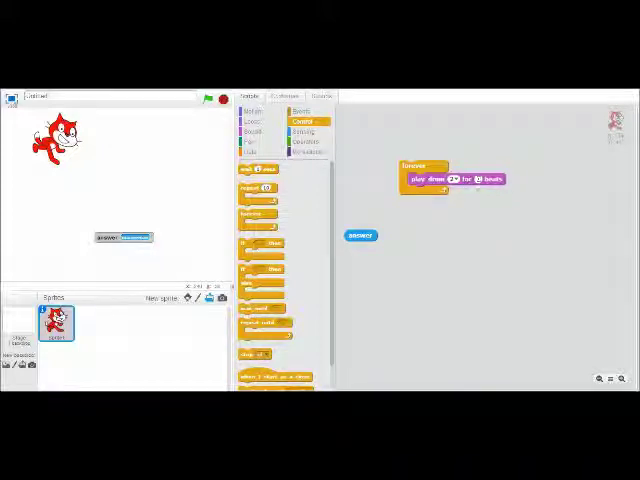
key(BackSpace)
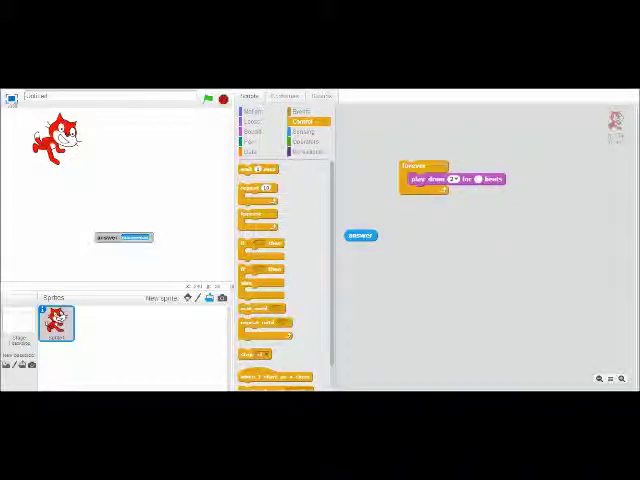